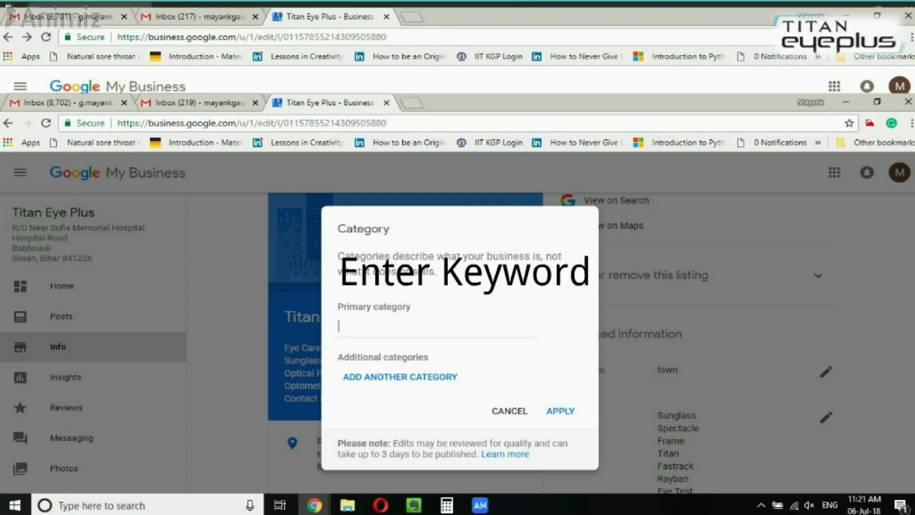
type("Optical product")
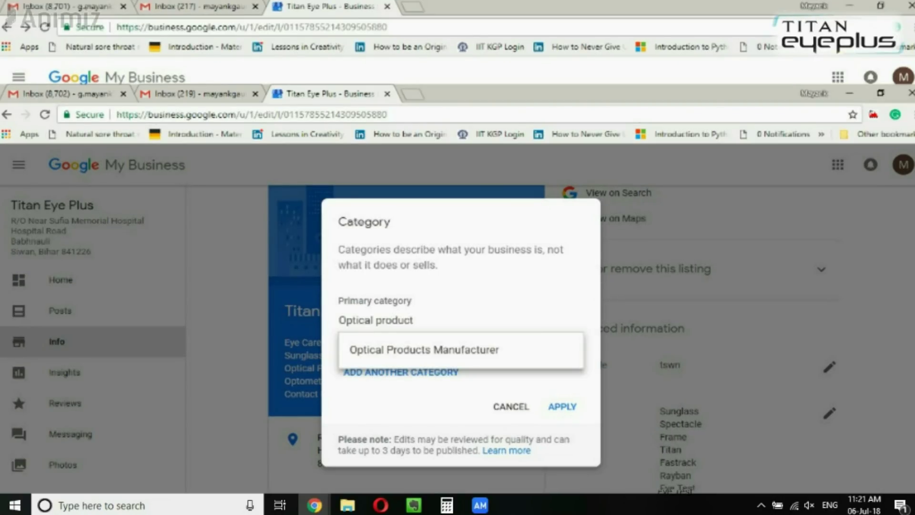